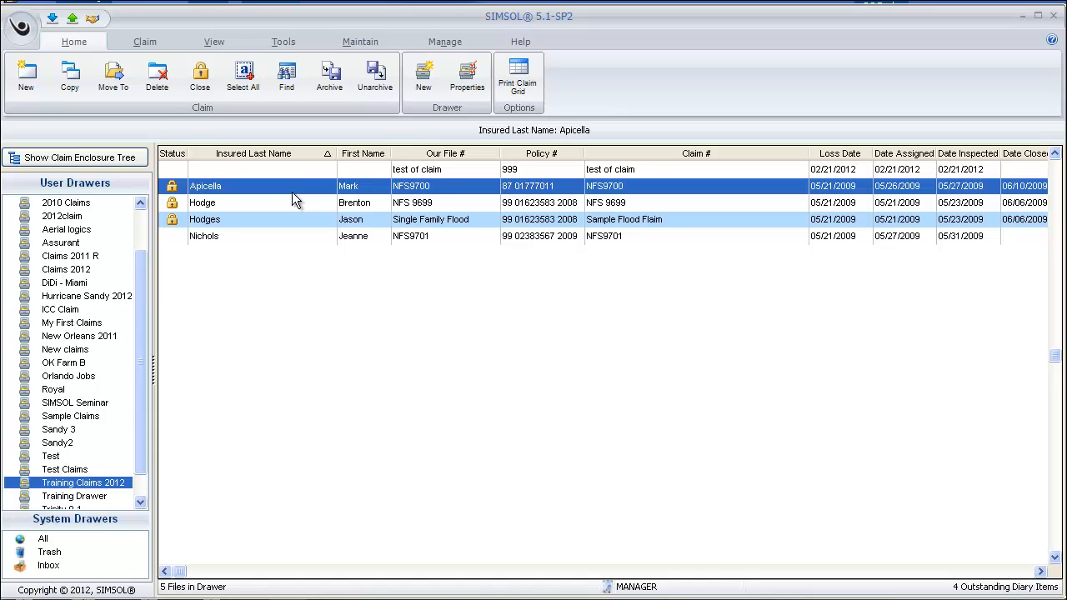
Step: Archive the highlighted claim to a file named 123 in the Premier folder
{"action": "left_click", "coordinate": [330, 80]}
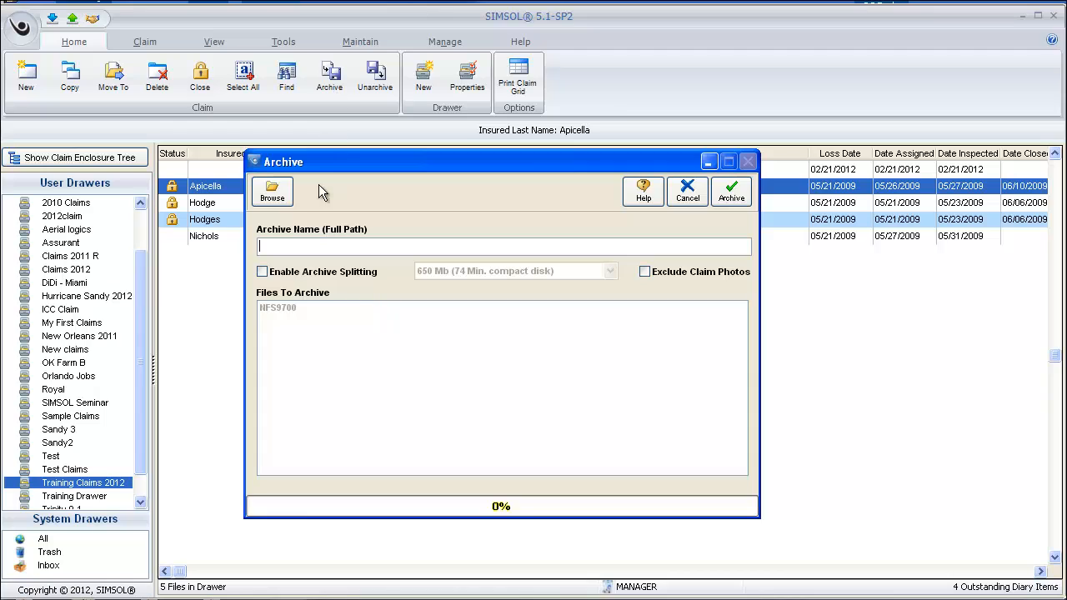
{"action": "left_click", "coordinate": [272, 192]}
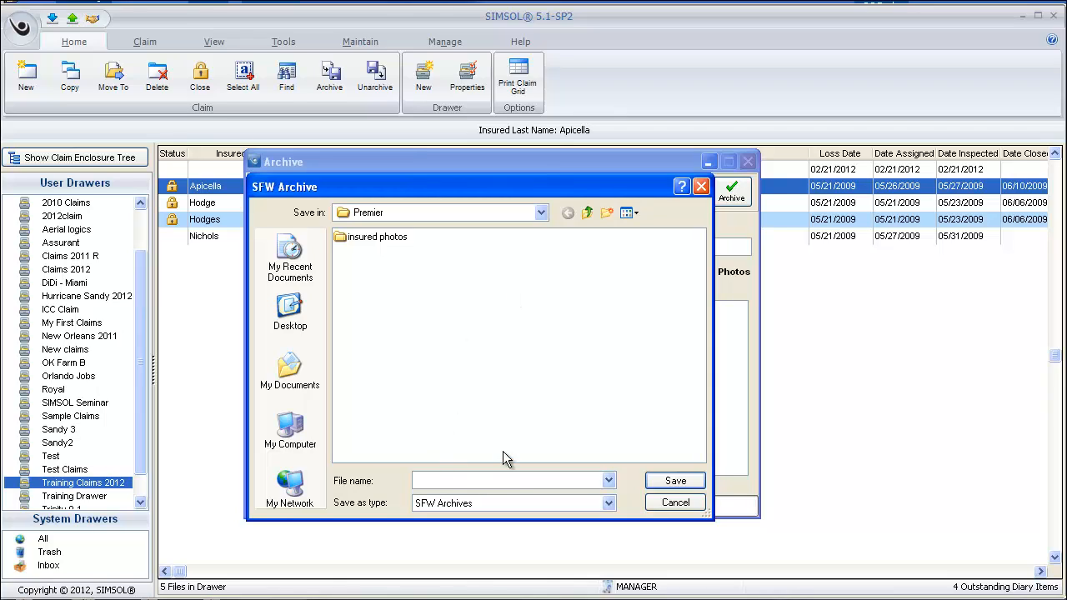
{"action": "type", "text": "123"}
{"action": "key", "text": "Tab"}
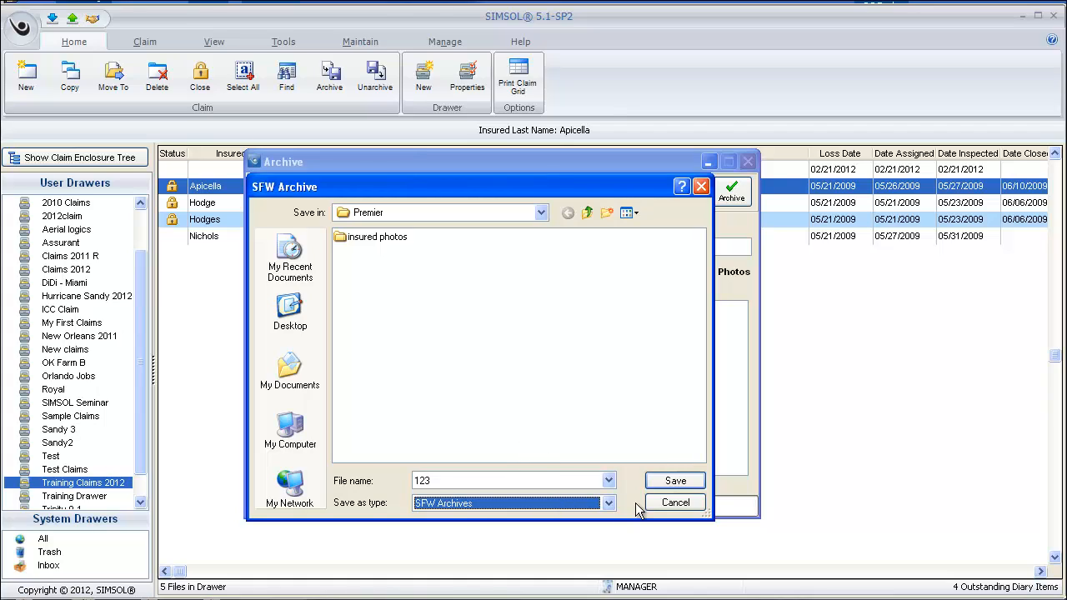
{"action": "left_click", "coordinate": [674, 482]}
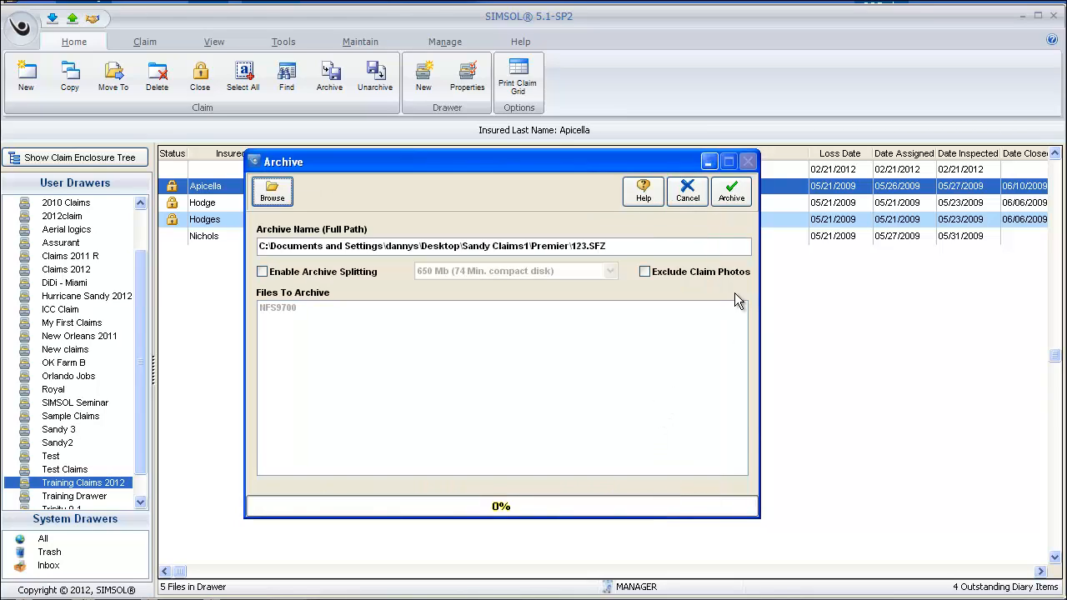
{"action": "left_click", "coordinate": [733, 198]}
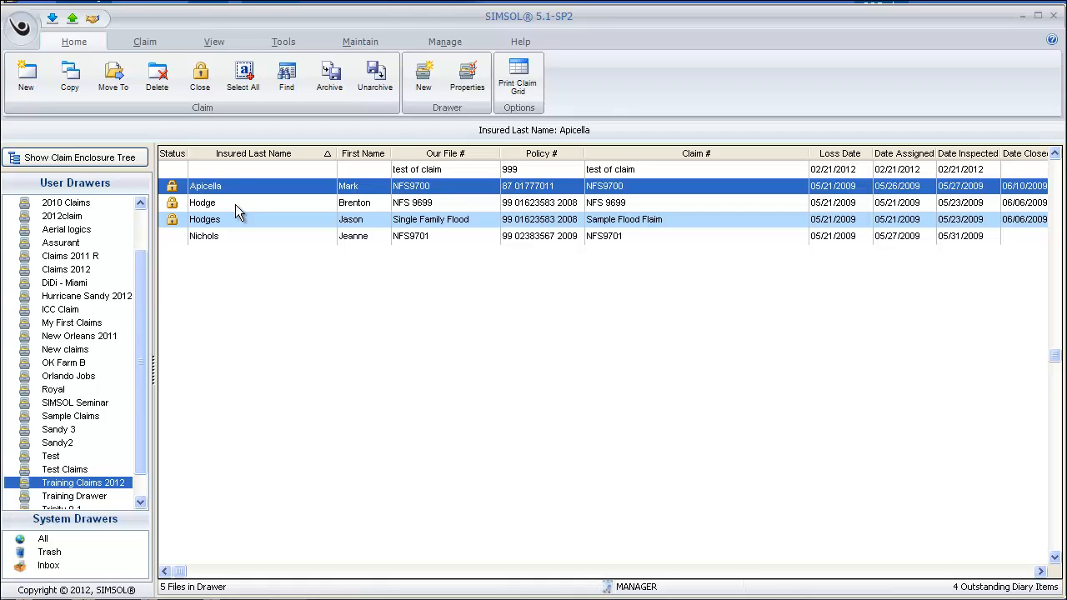
Step: Archive the first two locked claims and the last claim together to a file named multible in the Premier folder
{"action": "left_click", "coordinate": [245, 236]}
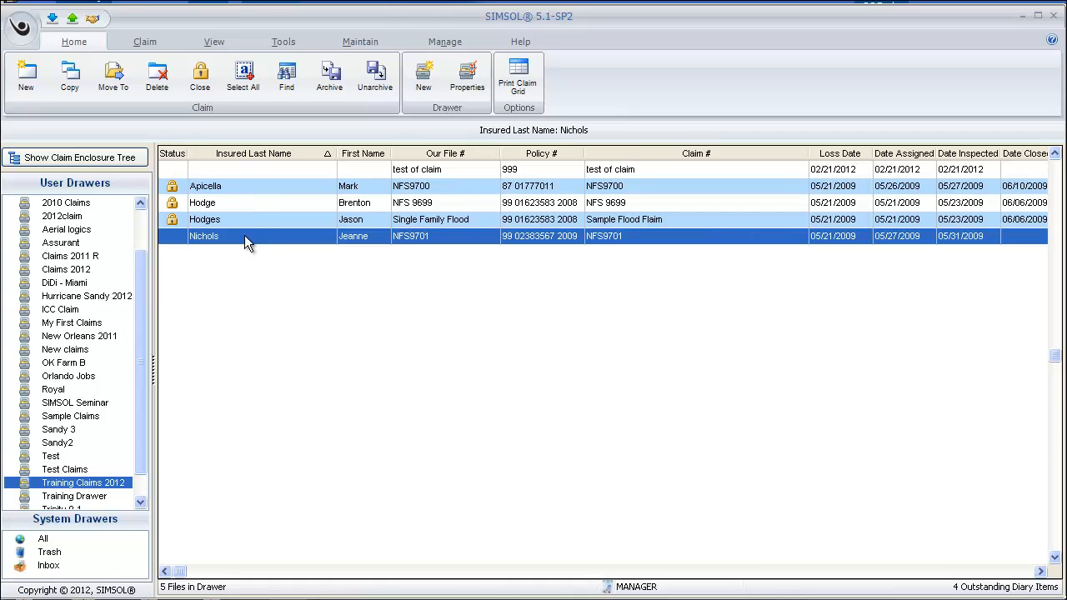
{"action": "left_click", "coordinate": [252, 203], "text": "ctrl"}
{"action": "left_click", "coordinate": [257, 189], "text": "ctrl"}
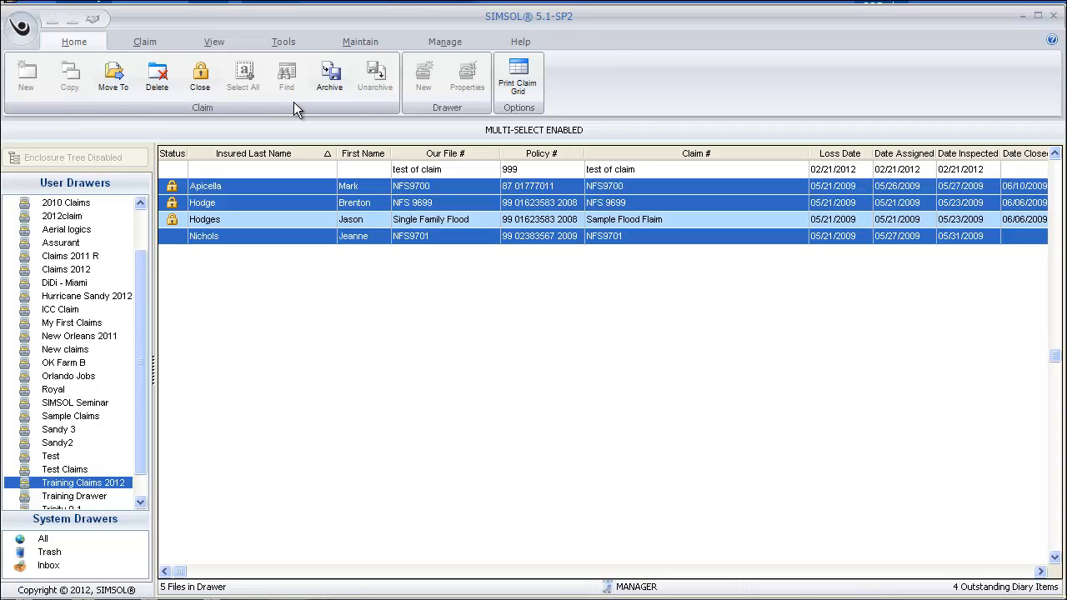
{"action": "left_click", "coordinate": [331, 76]}
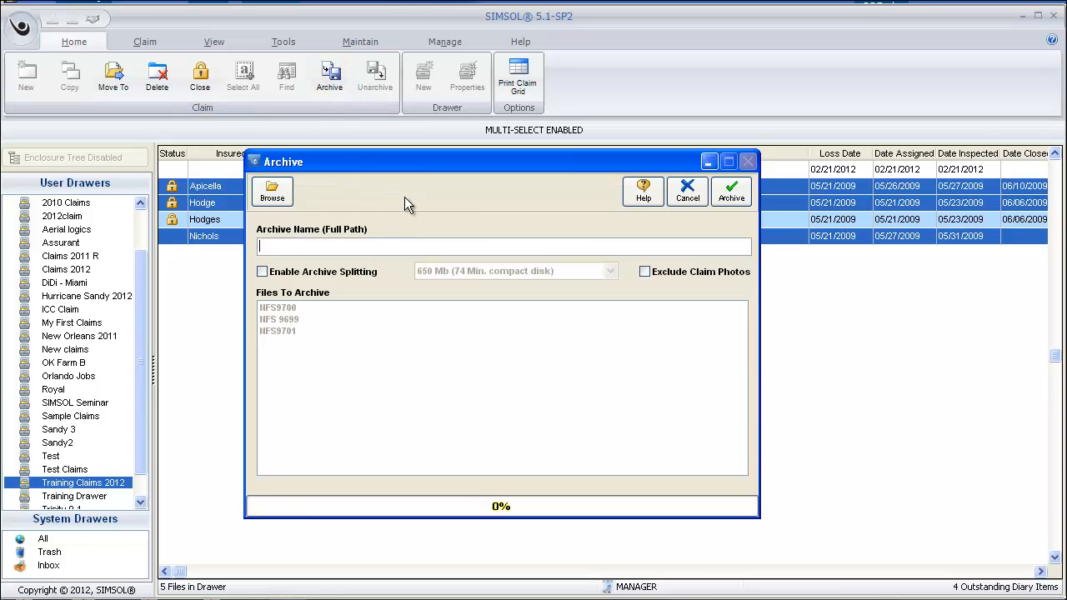
{"action": "left_click", "coordinate": [271, 192]}
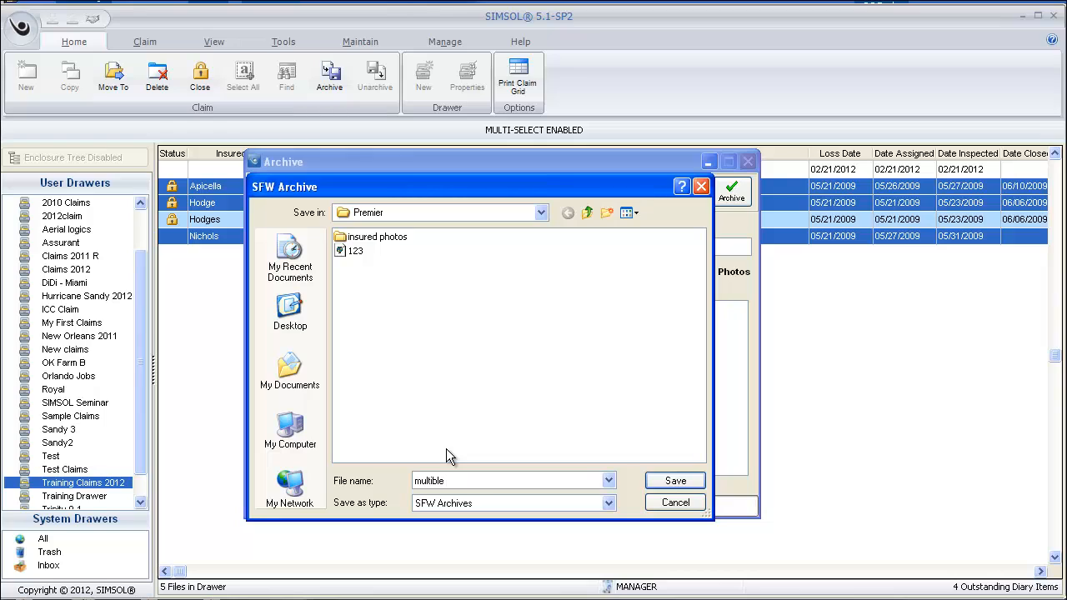
{"action": "left_click", "coordinate": [655, 481]}
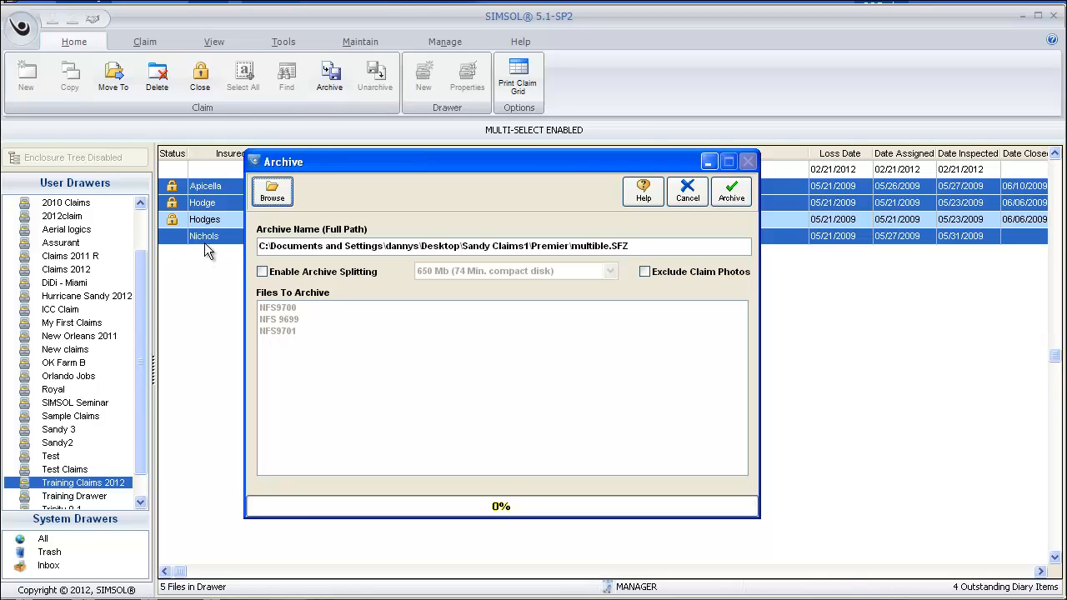
{"action": "left_click", "coordinate": [734, 199]}
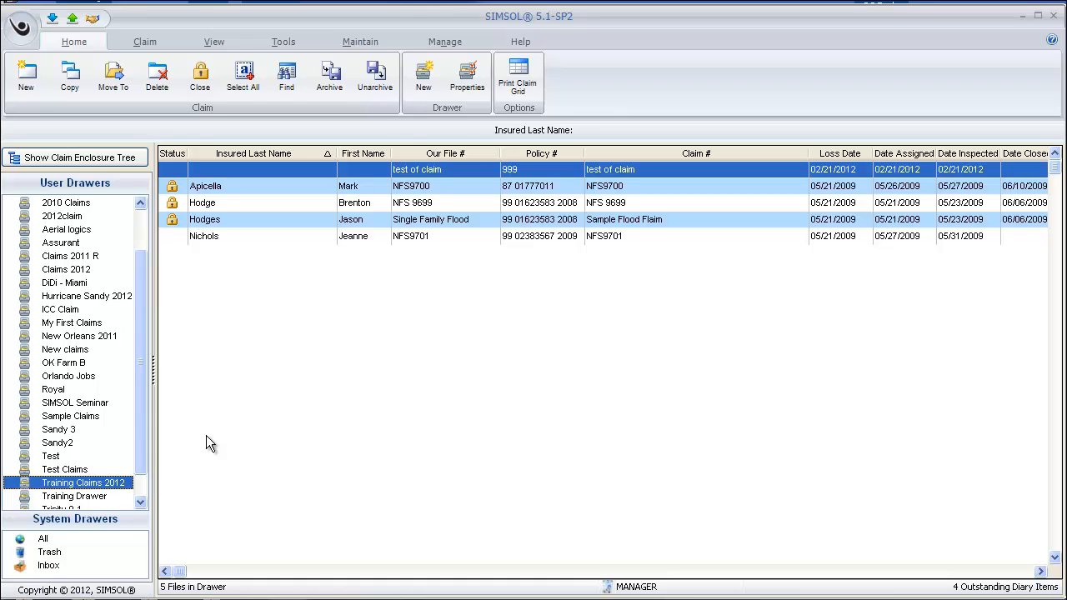
Step: Open the Inbox system drawer
{"action": "left_click", "coordinate": [46, 570]}
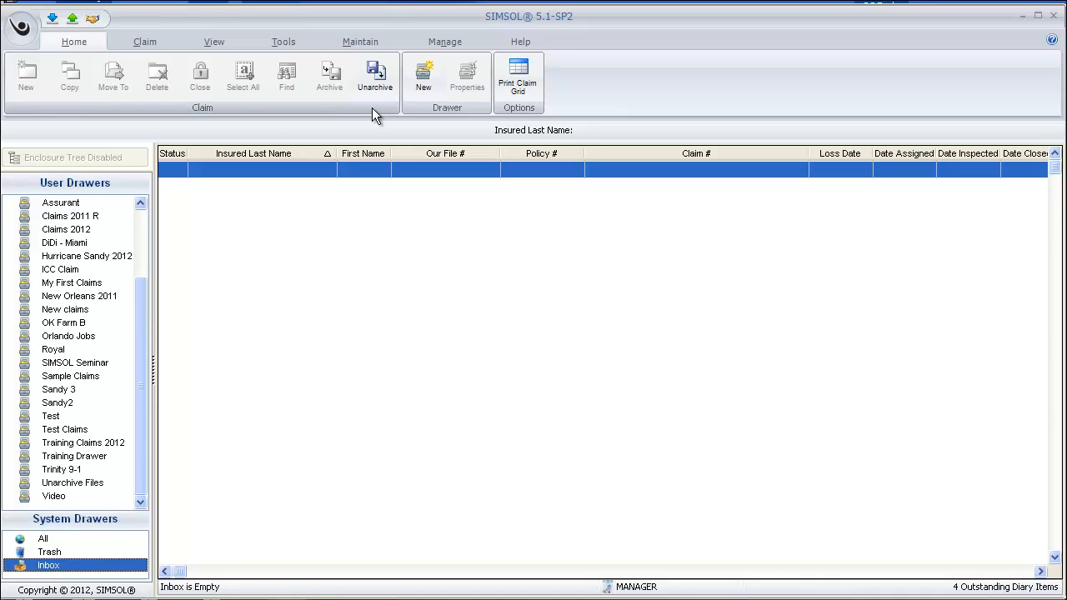
Step: Try to unarchive only the first claim listed in the multible archive from the Premier folder
{"action": "left_click", "coordinate": [373, 75]}
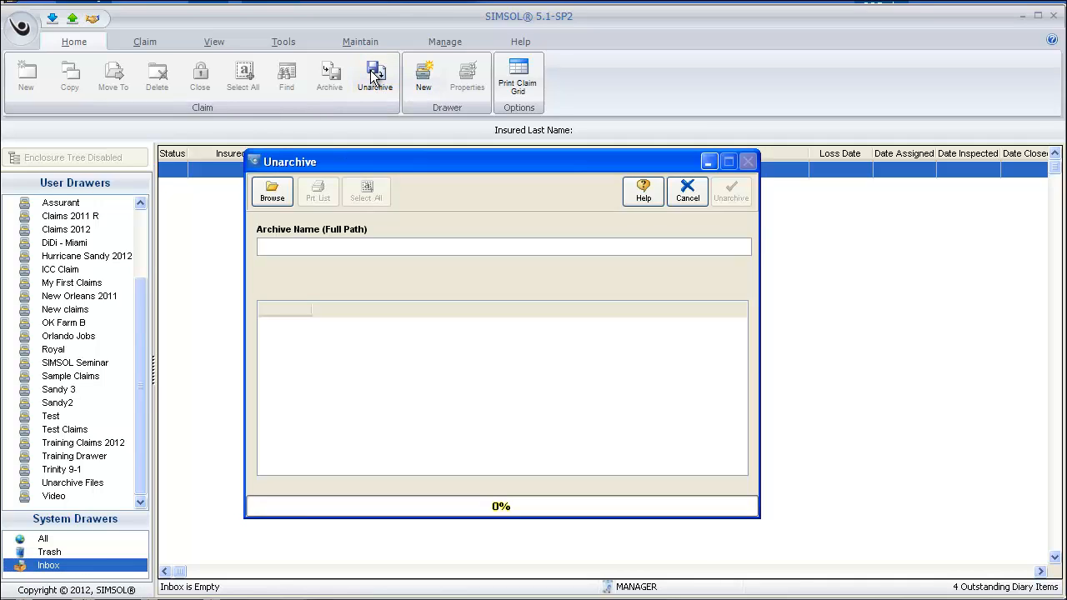
{"action": "left_click", "coordinate": [280, 192]}
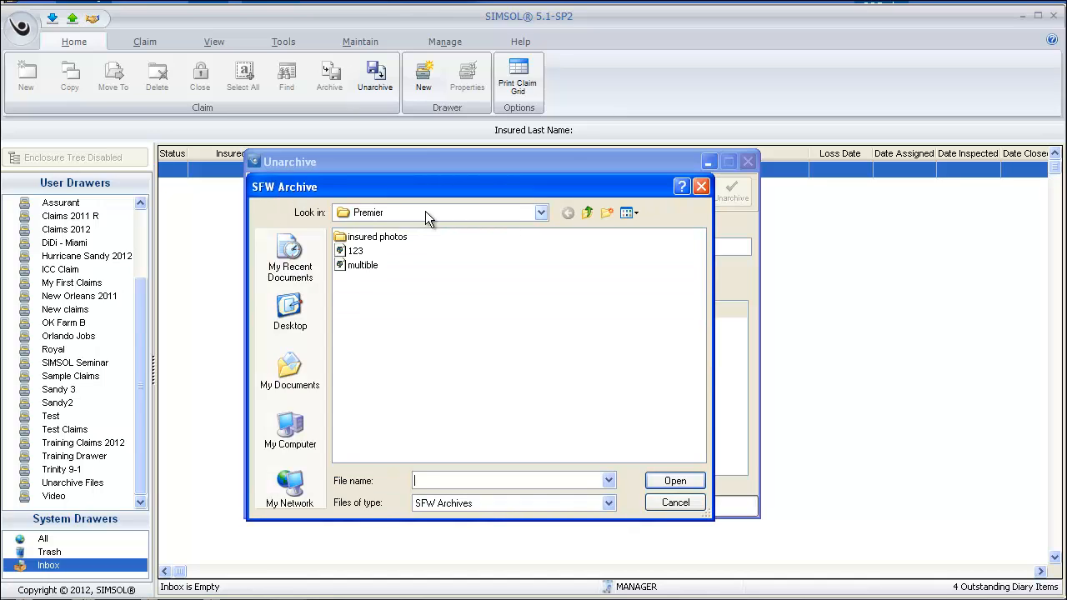
{"action": "left_click", "coordinate": [360, 266]}
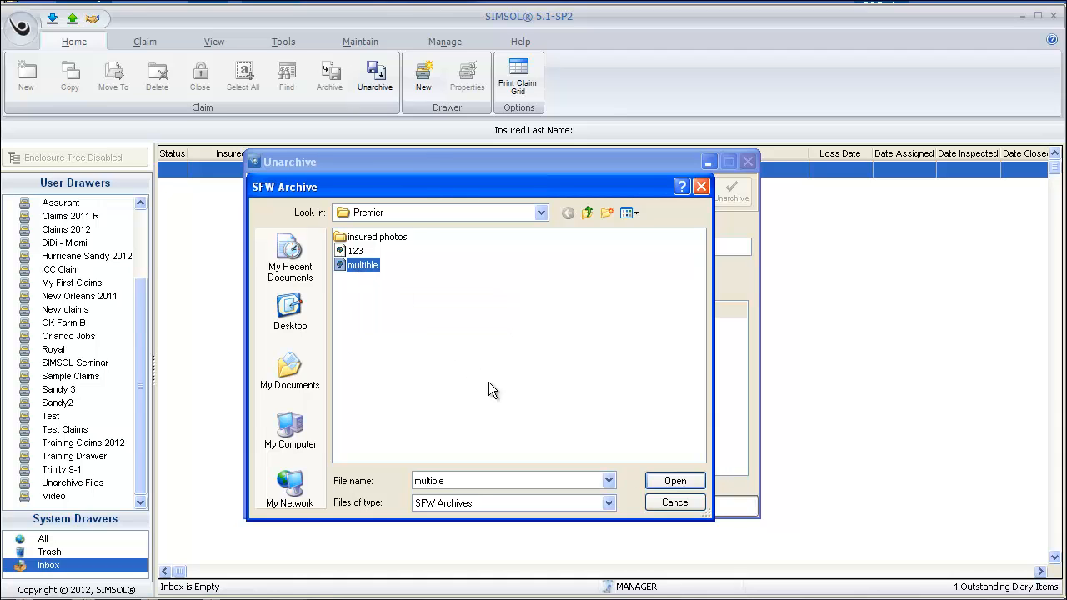
{"action": "left_click", "coordinate": [674, 481]}
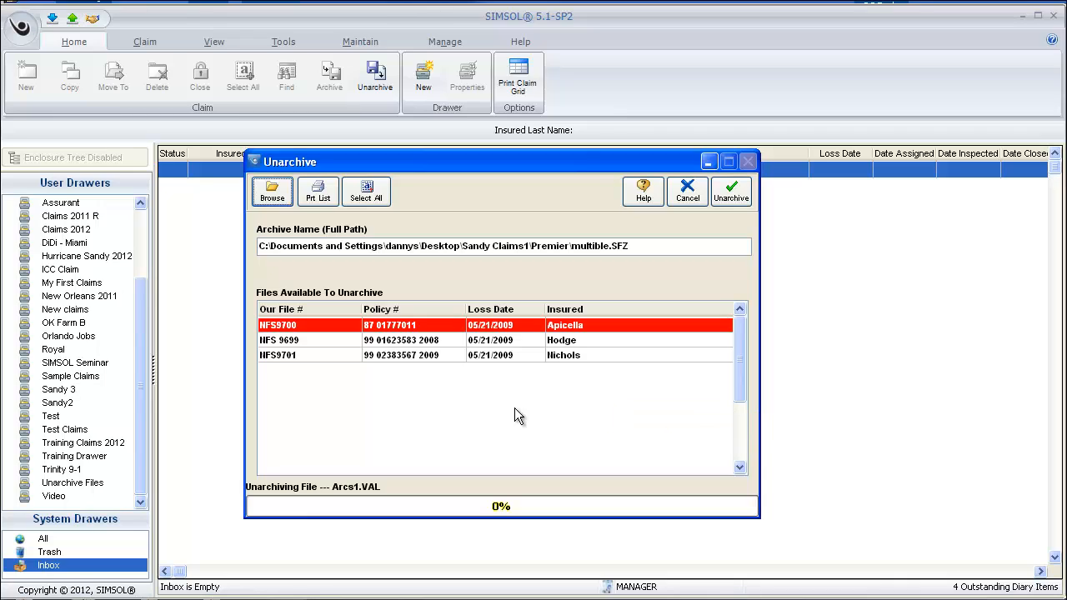
{"action": "left_click", "coordinate": [322, 325]}
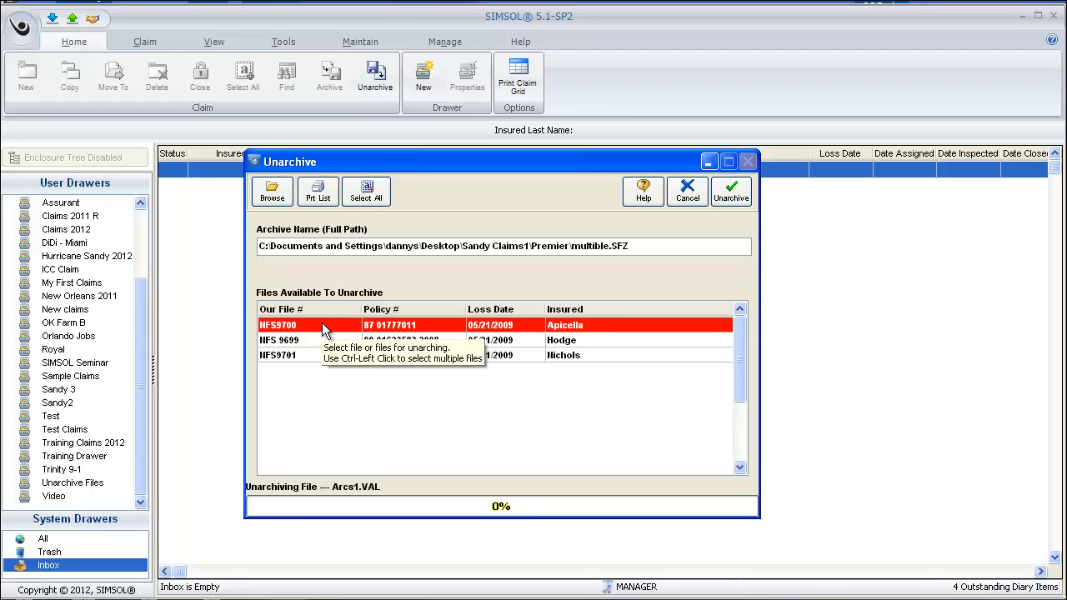
{"action": "left_click", "coordinate": [729, 198]}
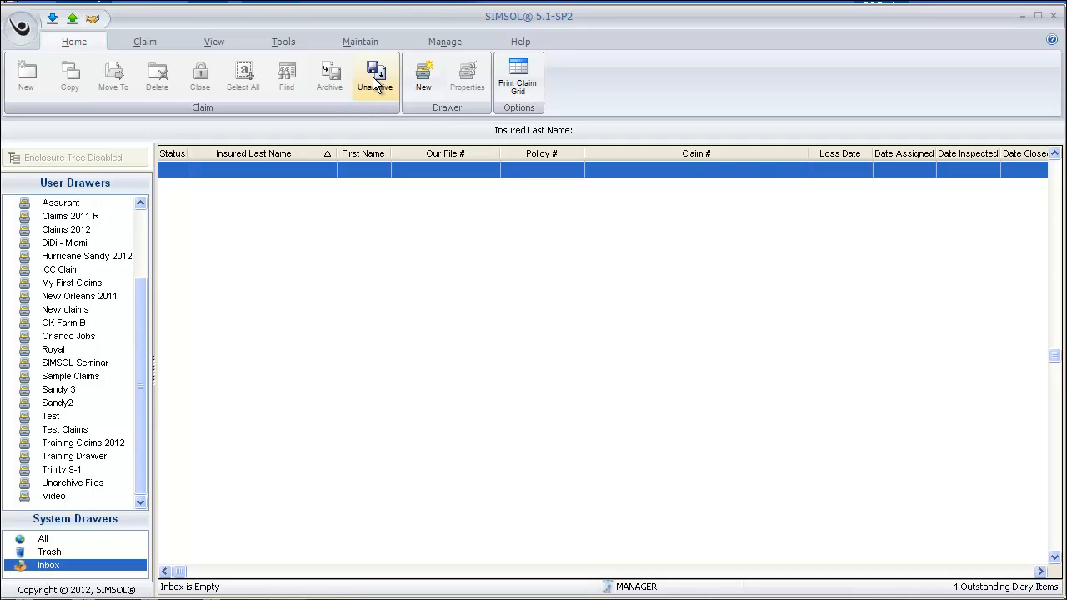
Step: Unarchive all claims in the multible archive from the Premier folder into the Inbox
{"action": "left_click", "coordinate": [375, 80]}
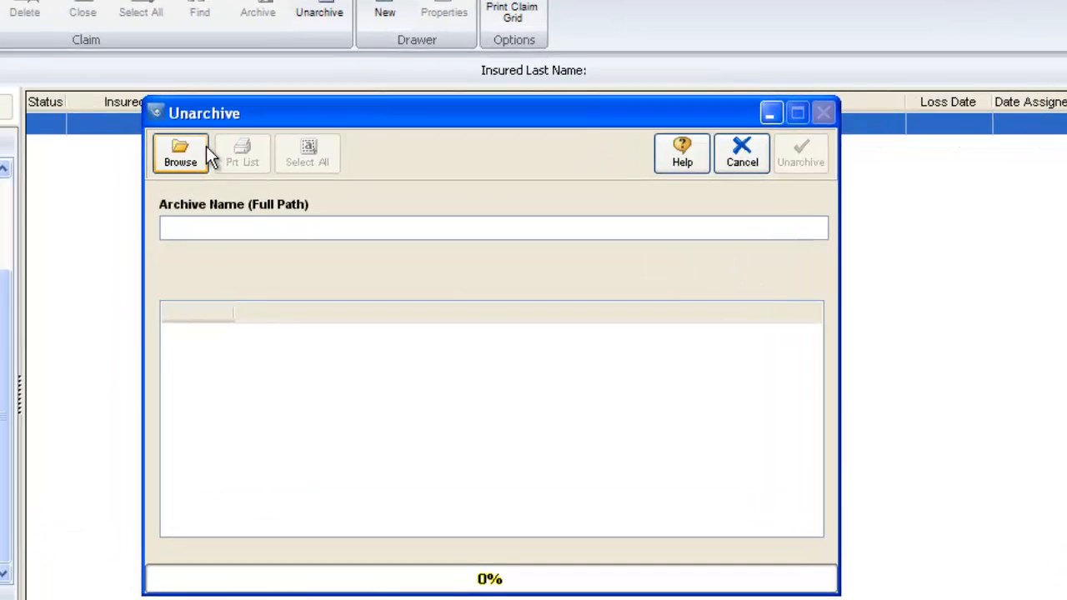
{"action": "left_click", "coordinate": [273, 193]}
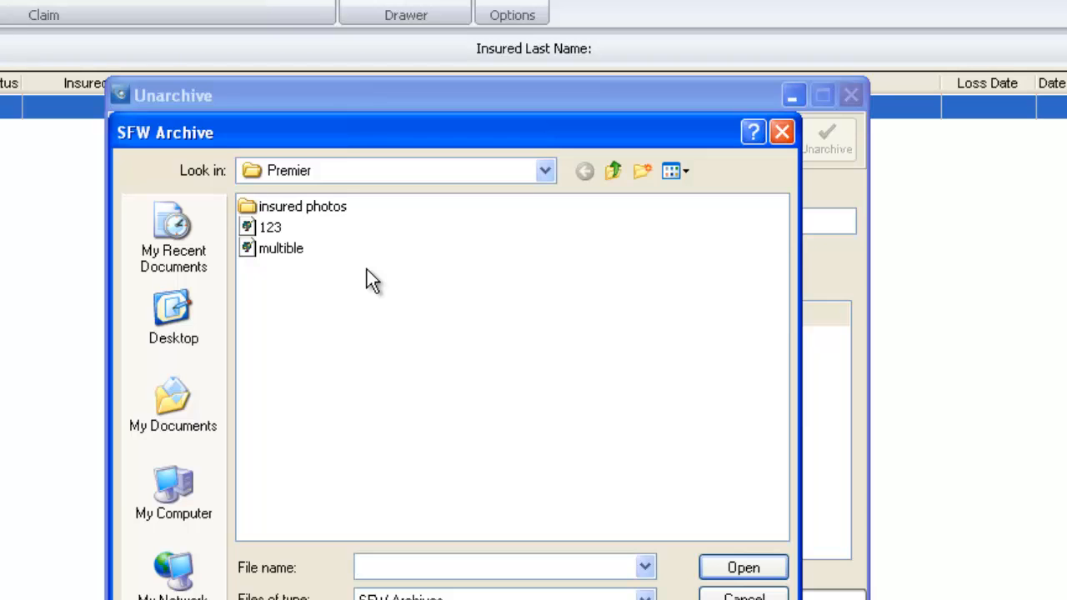
{"action": "left_click", "coordinate": [278, 248]}
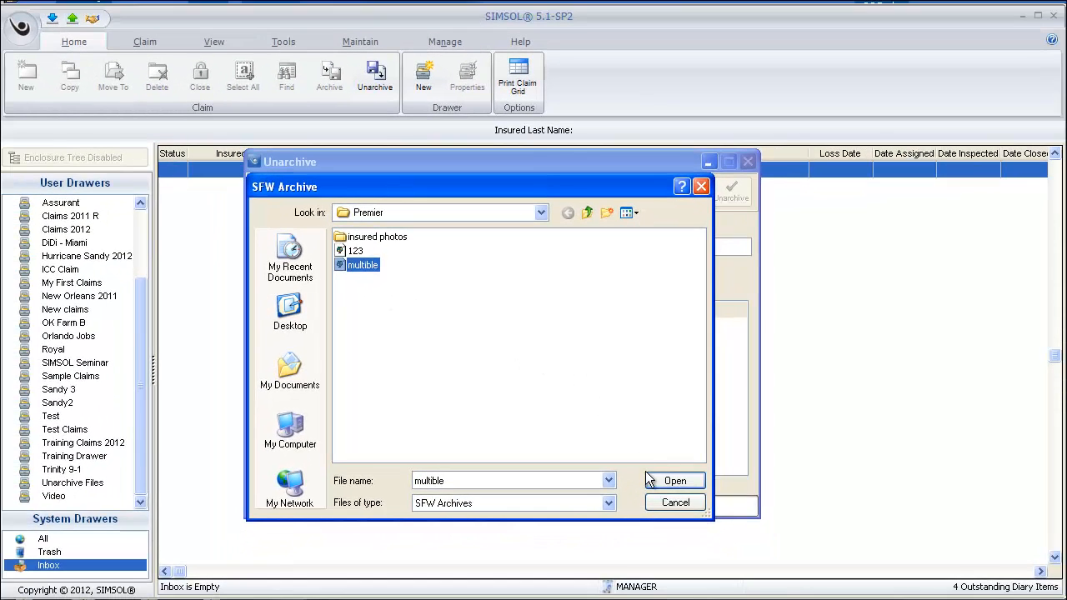
{"action": "left_click", "coordinate": [694, 528]}
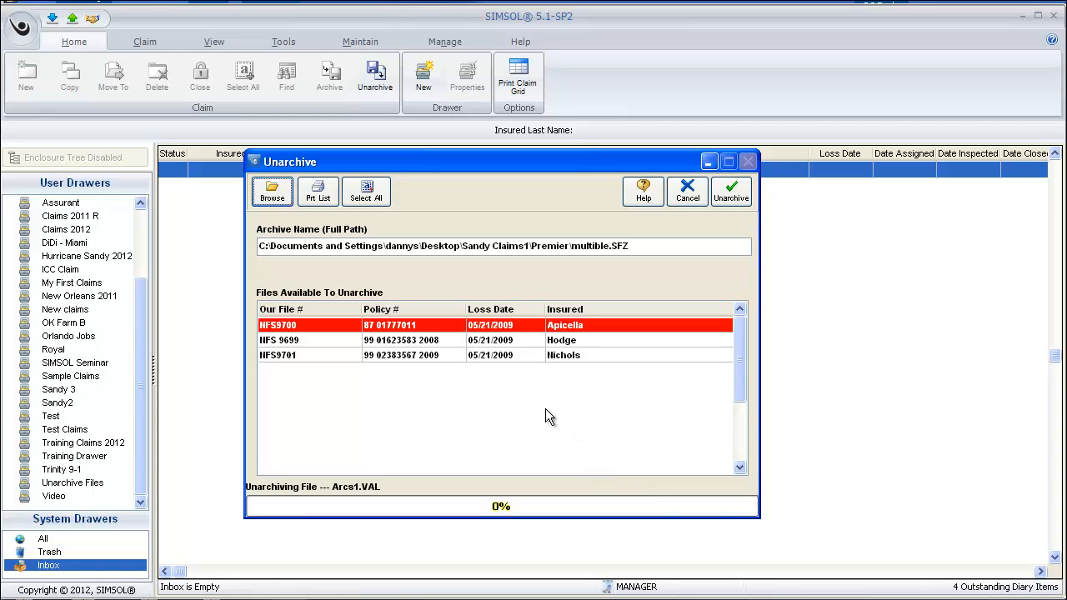
{"action": "left_click", "coordinate": [366, 191]}
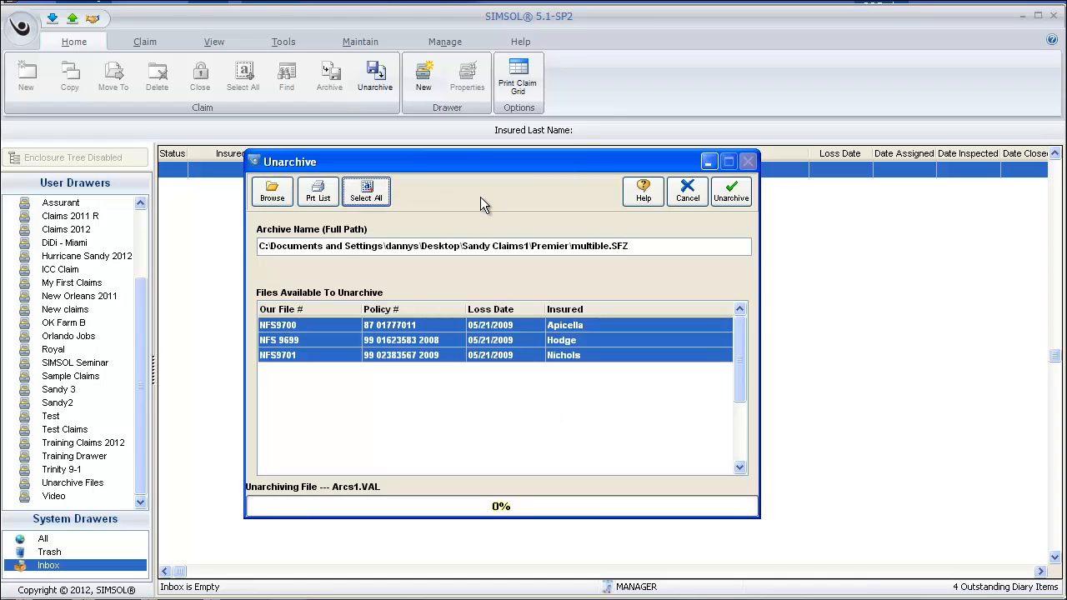
{"action": "left_click", "coordinate": [734, 197]}
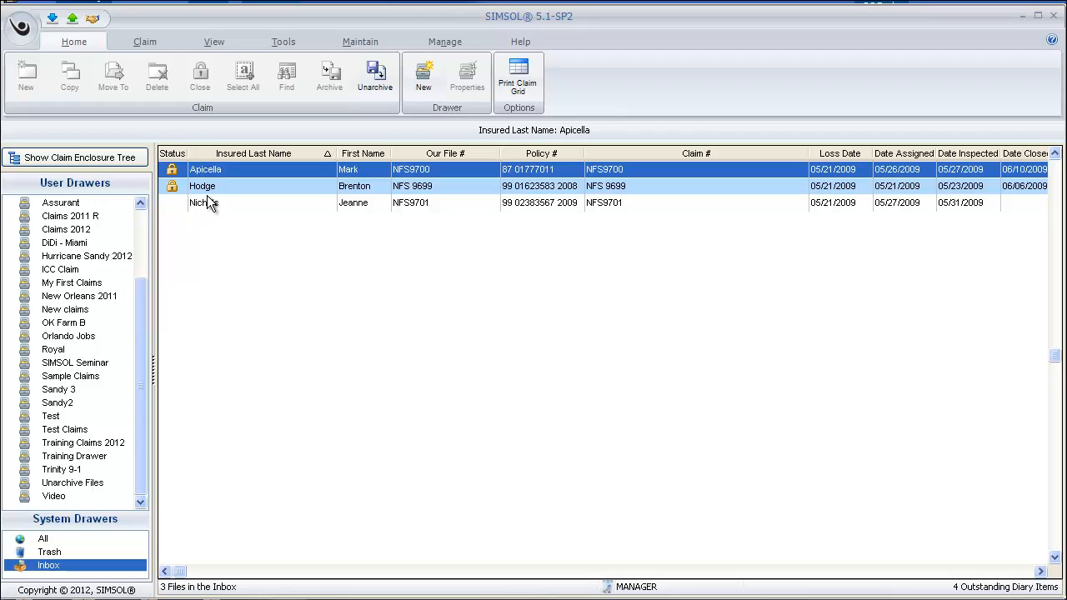
Step: Move all three unarchived claims from the Inbox to the Unarchive Files drawer
{"action": "left_click", "coordinate": [207, 202], "text": "ctrl"}
{"action": "left_click", "coordinate": [206, 186], "text": "ctrl"}
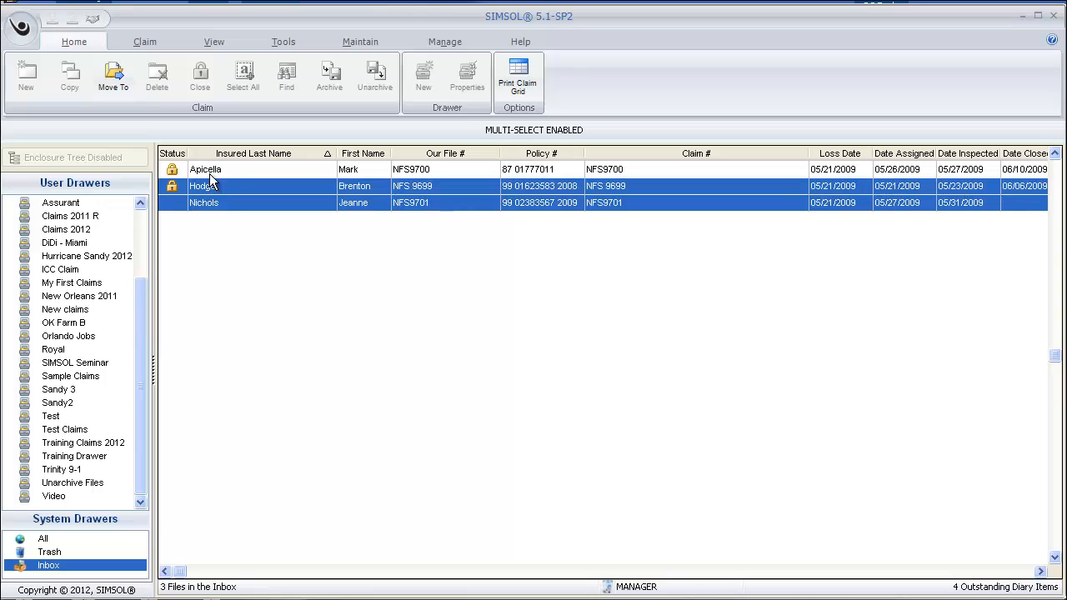
{"action": "left_click", "coordinate": [209, 174], "text": "ctrl"}
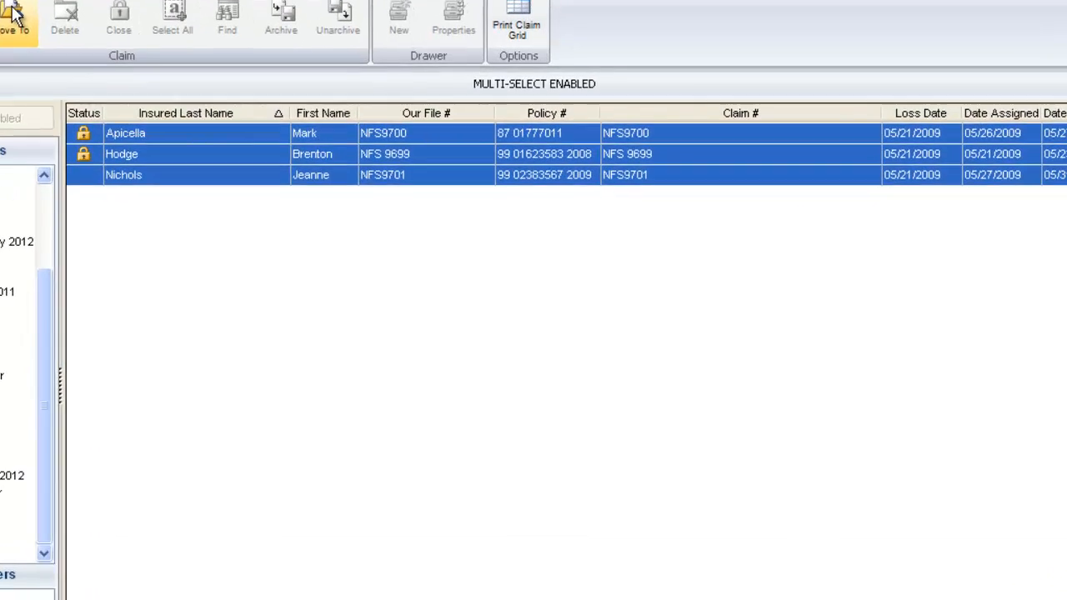
{"action": "left_click", "coordinate": [117, 73]}
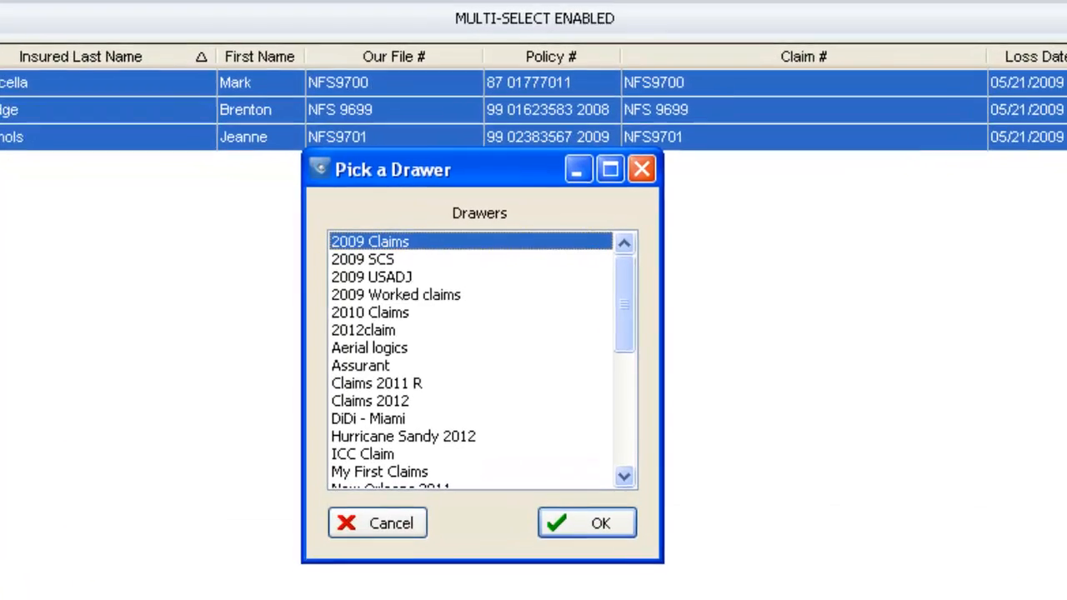
{"action": "left_click_drag", "start_coordinate": [631, 298], "coordinate": [611, 460]}
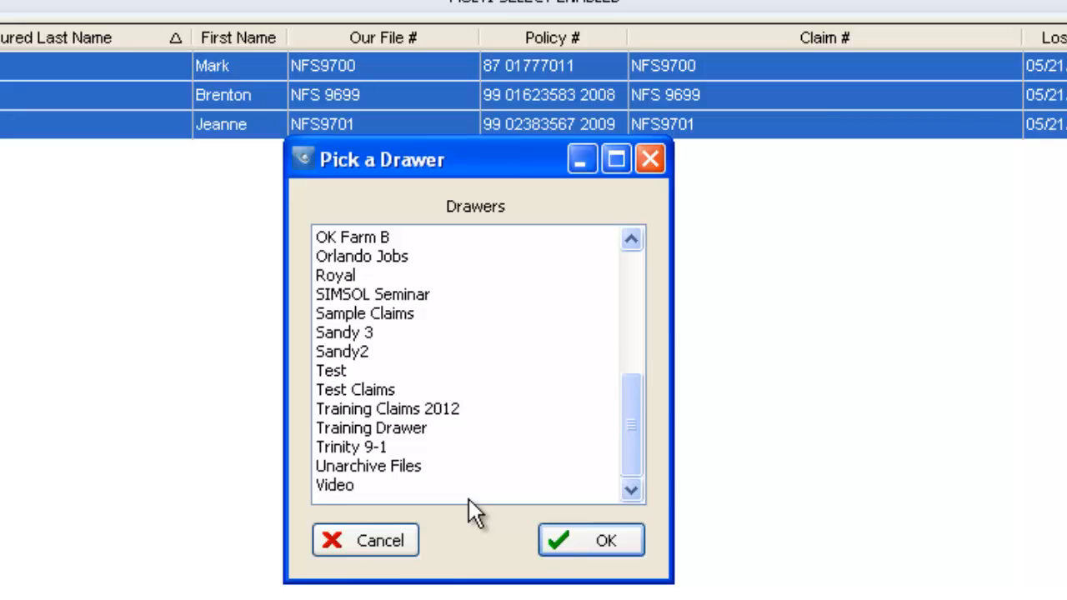
{"action": "left_click", "coordinate": [398, 467]}
{"action": "left_click", "coordinate": [590, 550]}
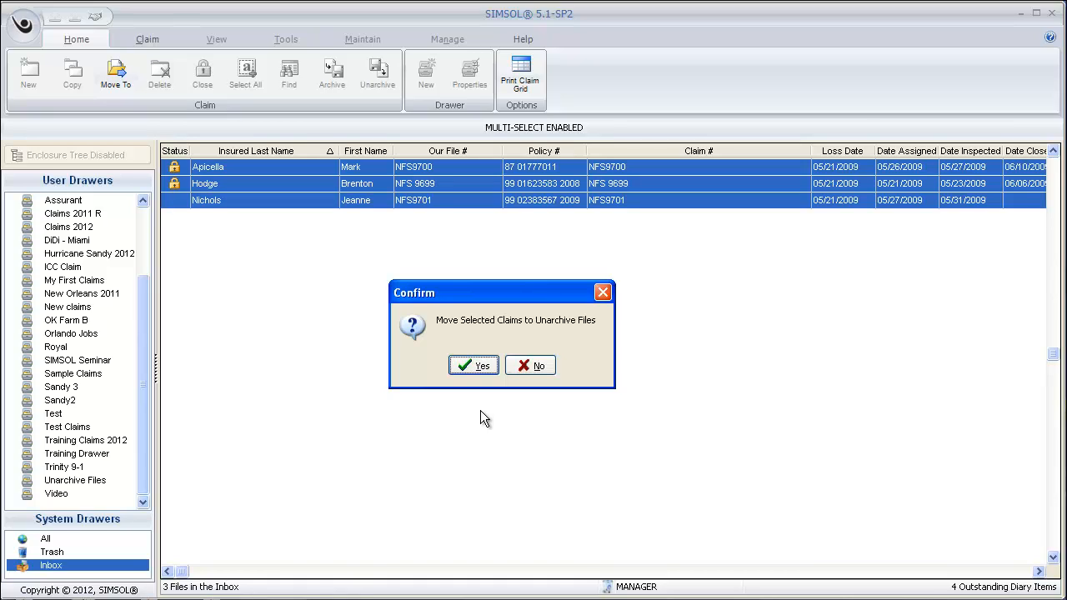
{"action": "left_click", "coordinate": [474, 368]}
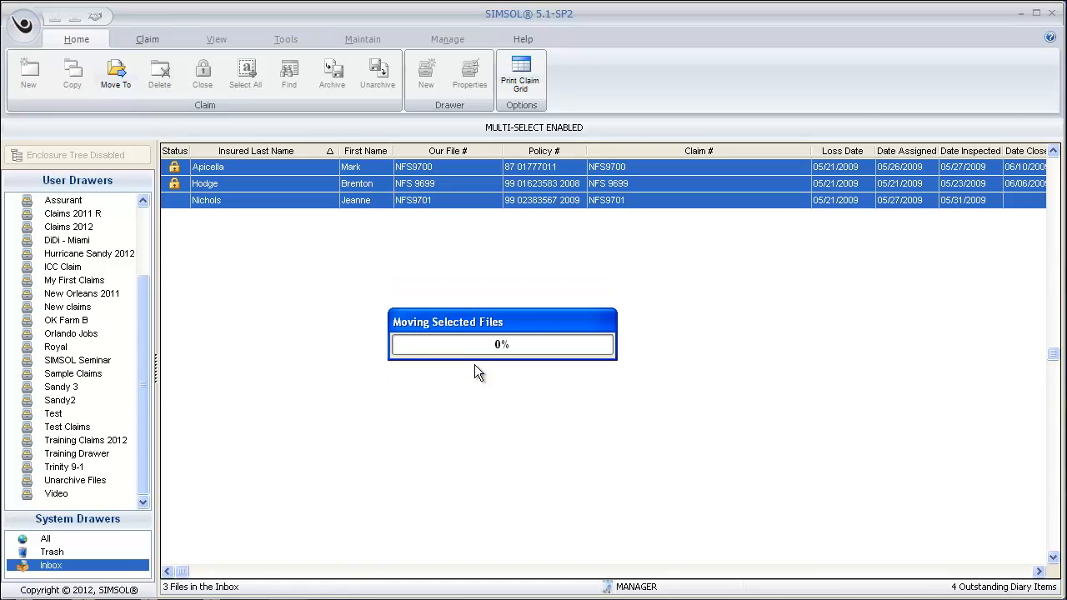